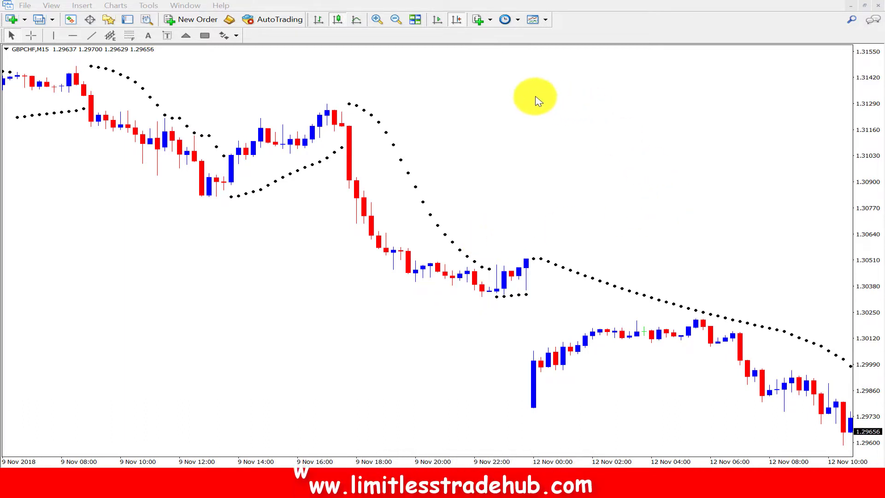
Step: Keep the GBPCHF chart on M15 and delete the existing Parabolic SAR indicator
click(513, 22)
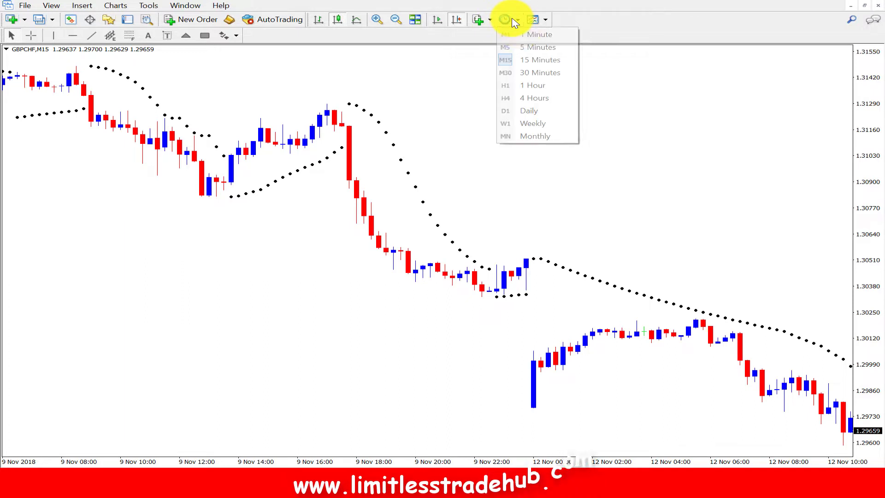
click(535, 59)
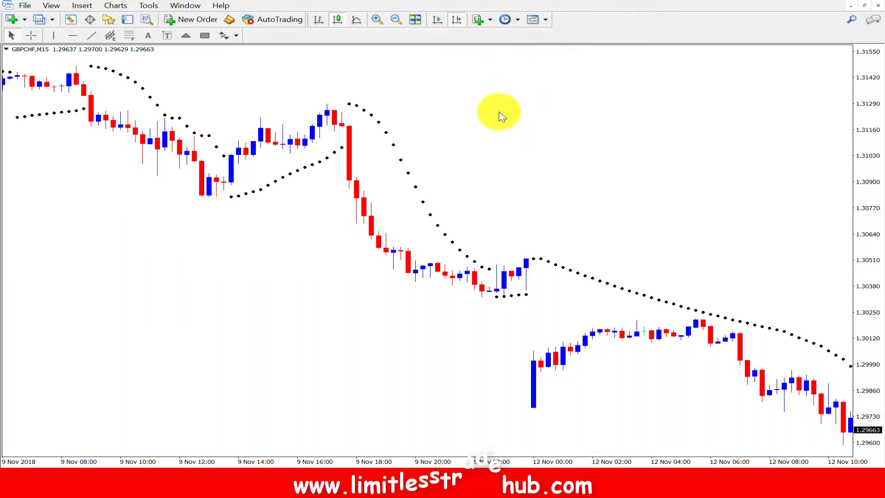
scroll(489, 117, up, 2)
right_click(389, 115)
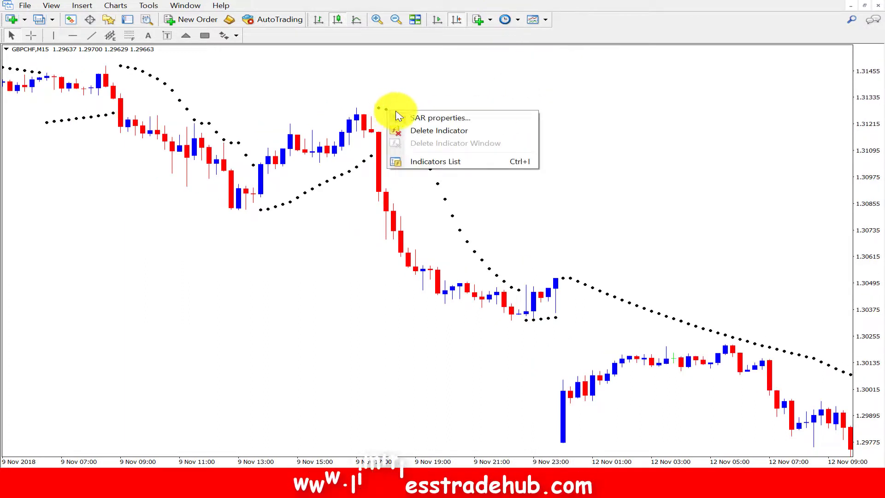
click(408, 130)
Step: Add the Parabolic SAR back with Step 0.02 and Maximum 0.2
click(483, 22)
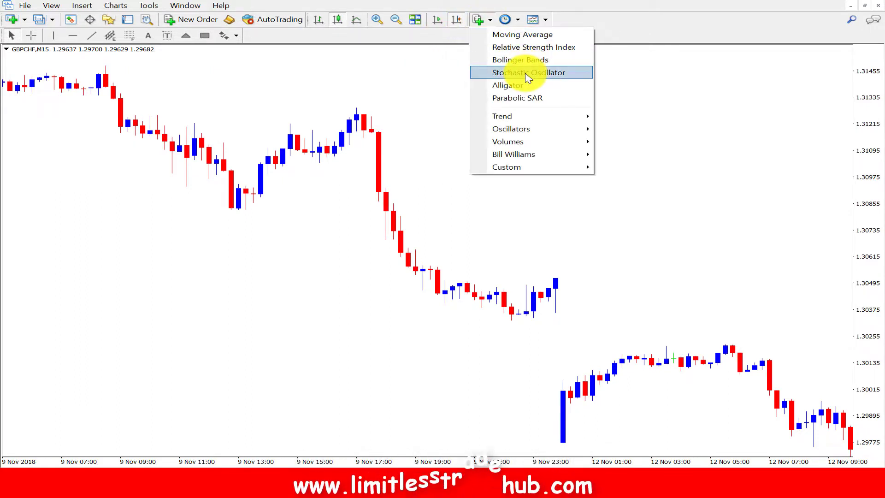
click(521, 97)
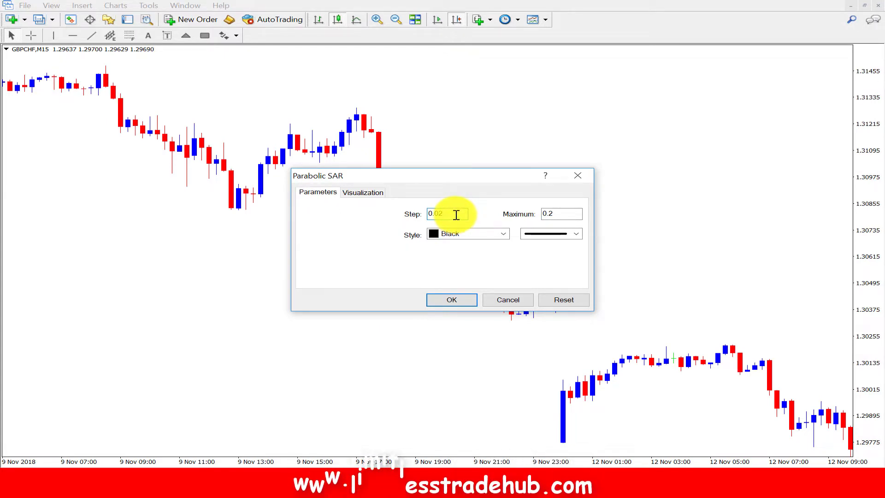
click(457, 215)
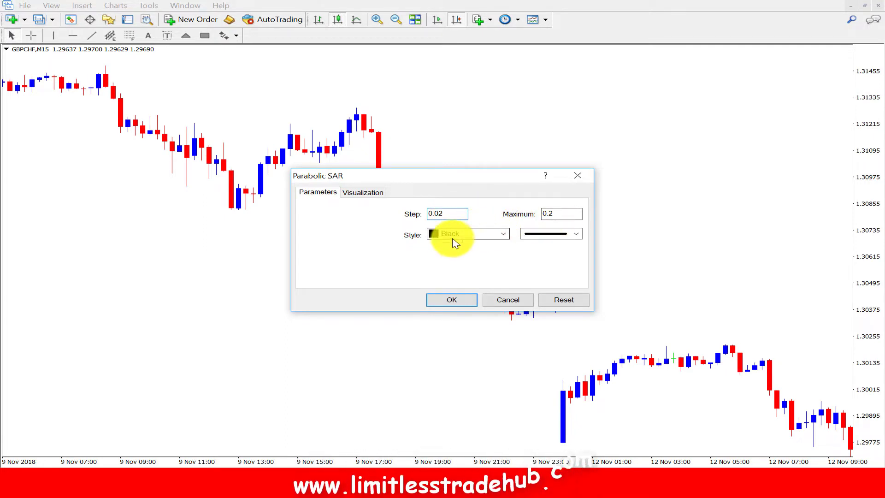
click(359, 197)
click(336, 193)
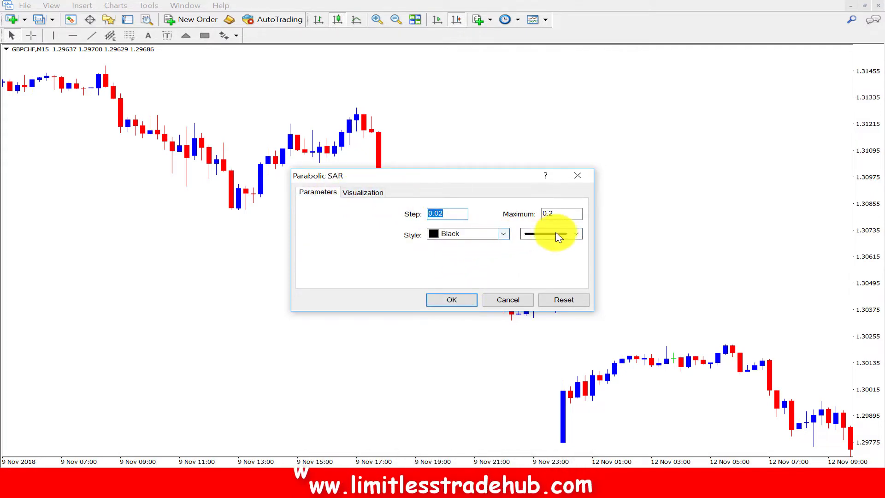
click(452, 299)
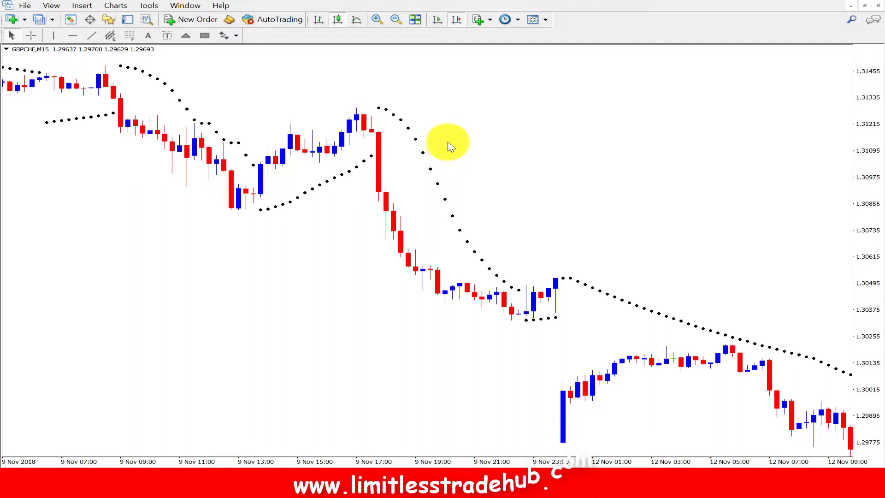
Step: Pan to later candles and place a vertical line on the 9 Nov 13:45 candle
scroll(264, 251, down, 5)
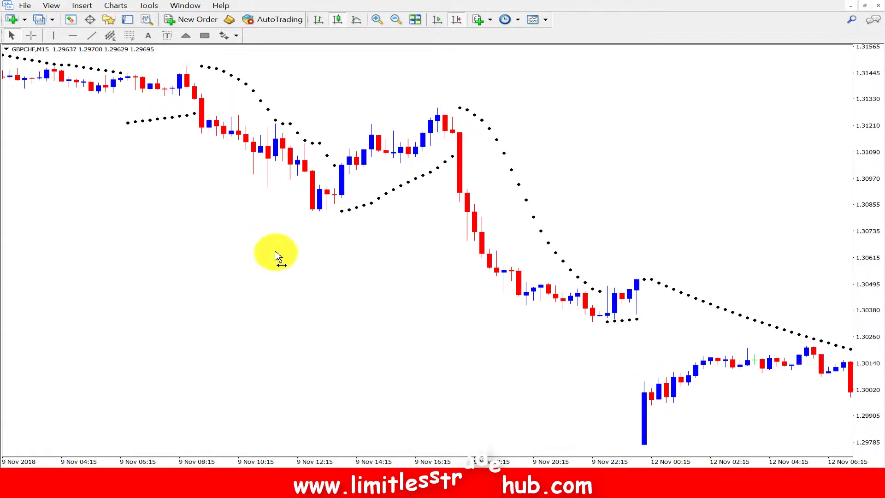
drag(265, 258, 251, 256)
drag(468, 166, 381, 159)
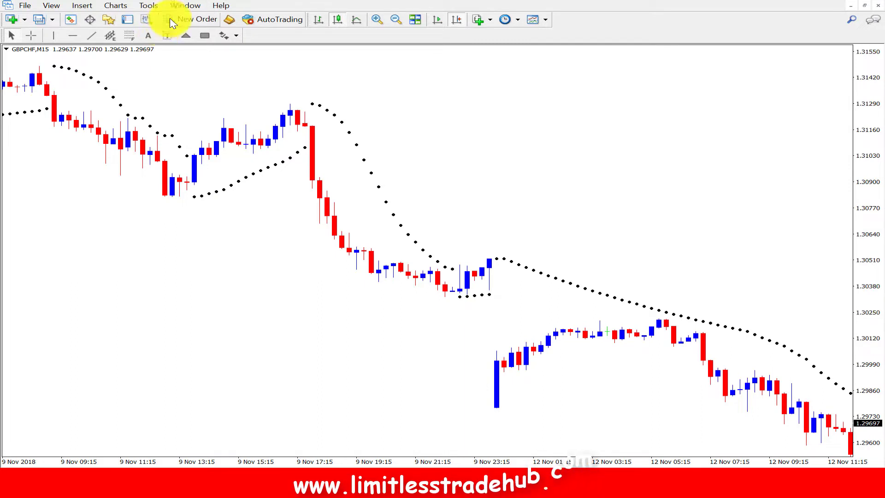
click(54, 36)
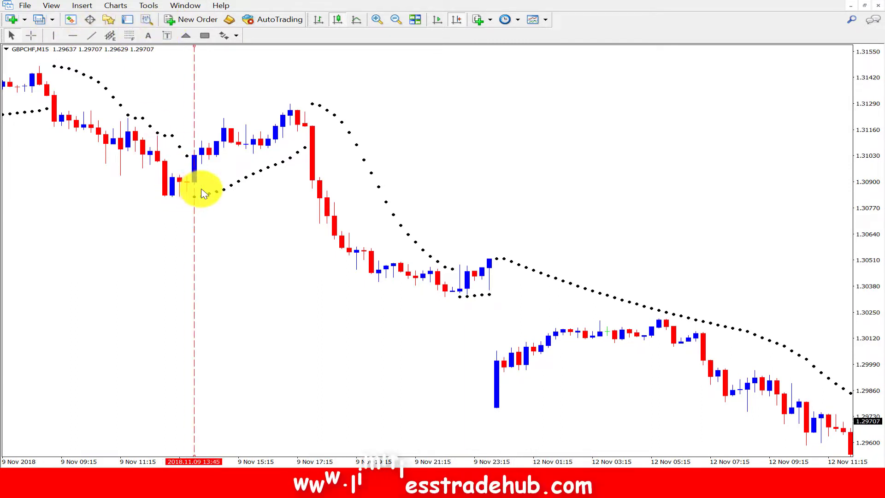
click(181, 189)
mouse_move(189, 162)
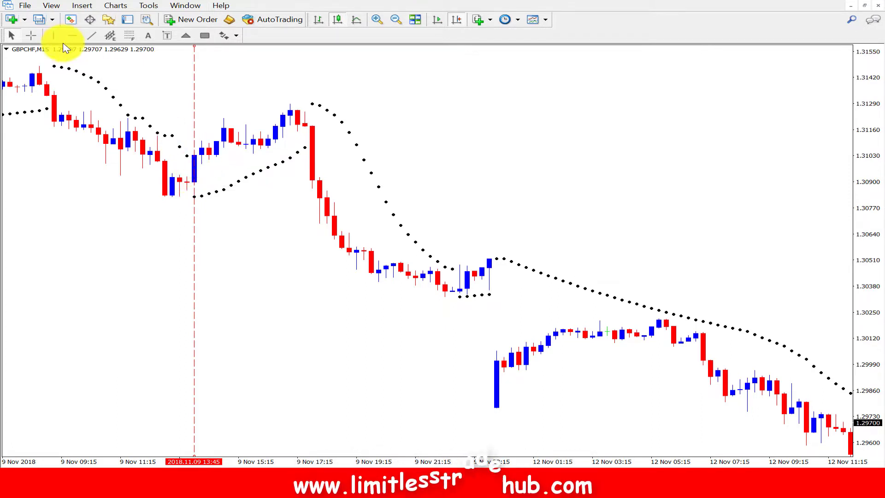
Step: Place horizontal lines at 1.31030 and 1.30902, then measure from the upper level with the Crosshair
click(77, 42)
click(197, 155)
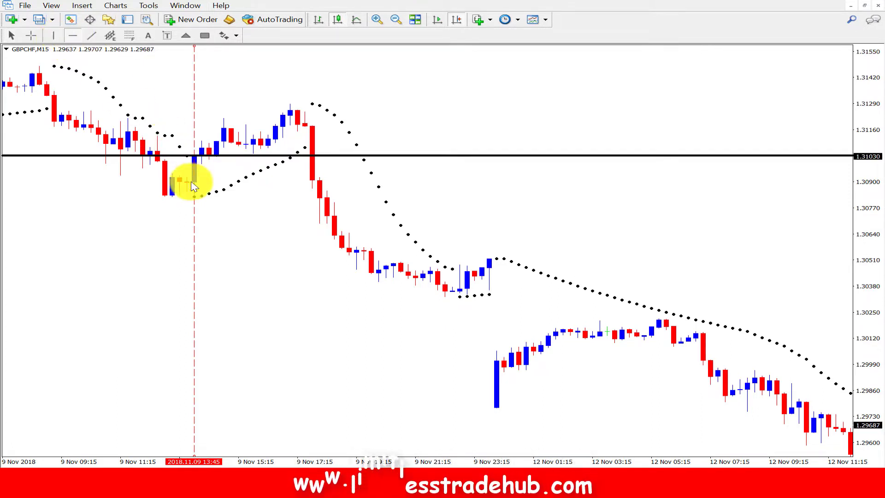
click(71, 35)
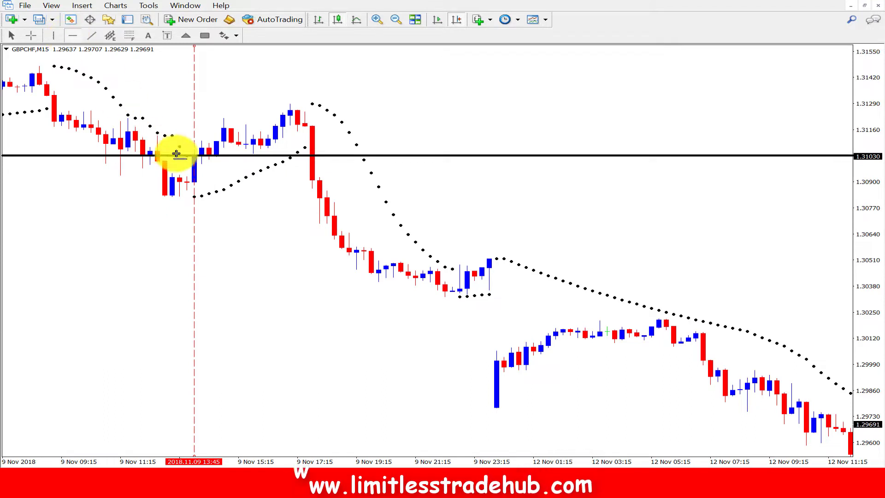
click(190, 182)
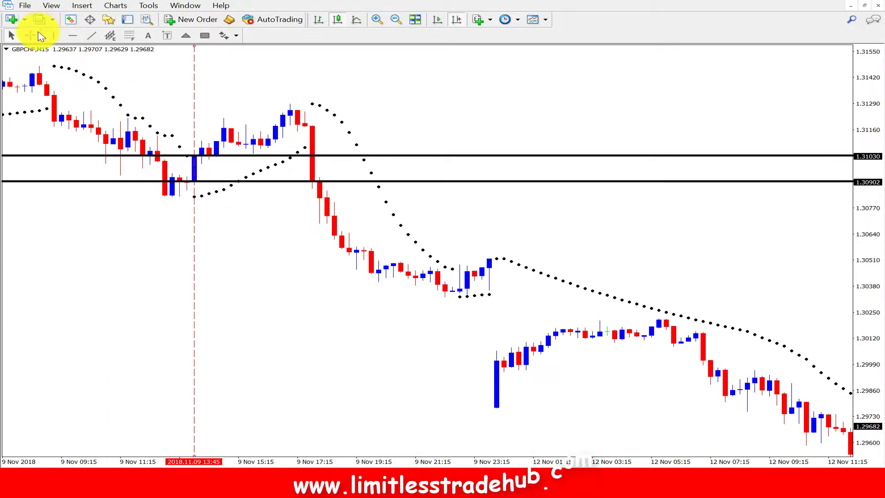
click(31, 35)
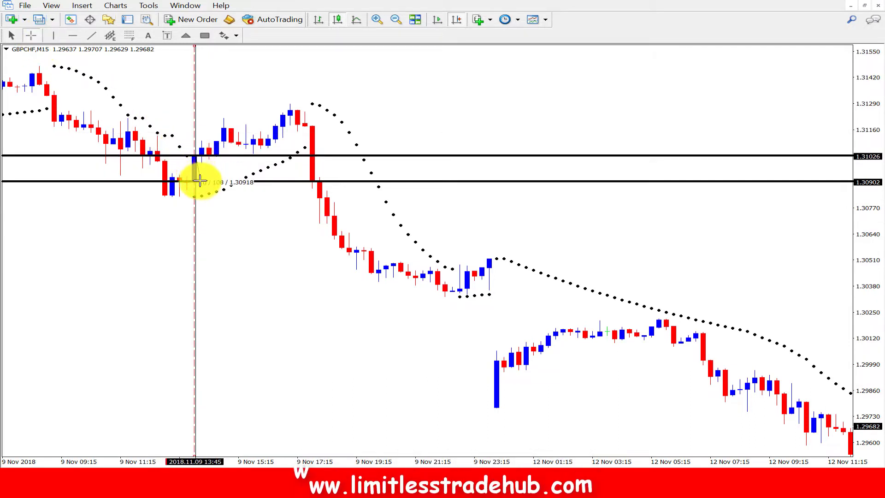
drag(198, 183, 234, 122)
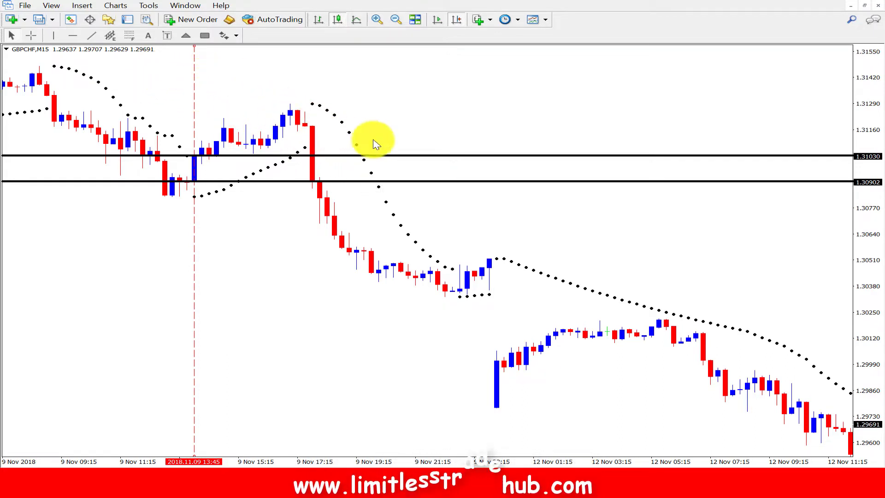
Step: Move the vertical line onto the 17:45 candle and box that sell setup with a yellow rectangle
drag(215, 101, 297, 98)
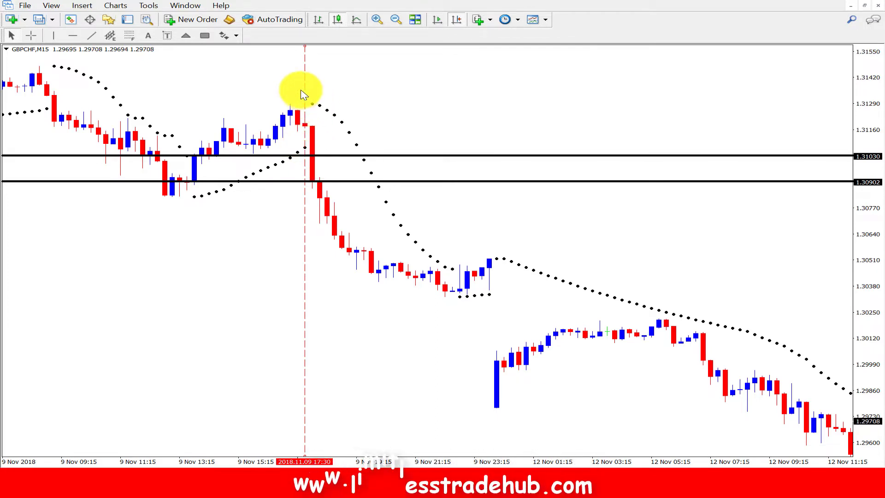
mouse_move(304, 86)
mouse_down()
mouse_move(319, 84)
mouse_move(312, 86)
mouse_up()
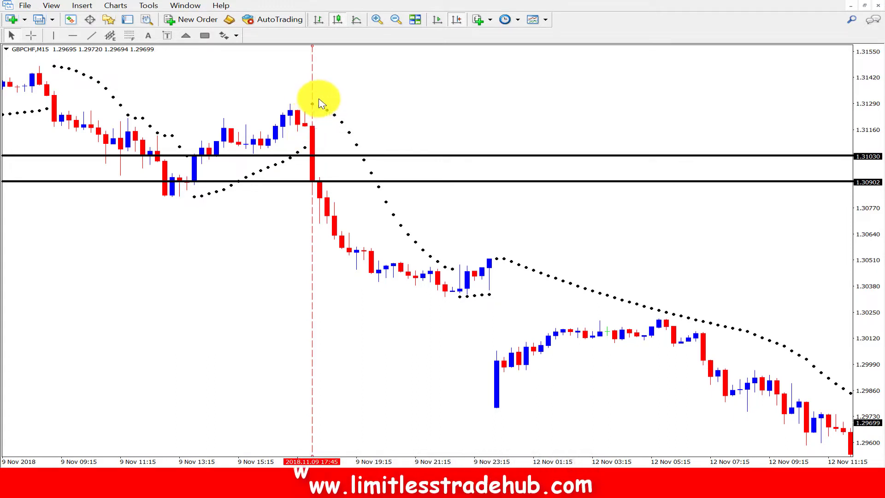
click(205, 35)
drag(312, 122, 339, 158)
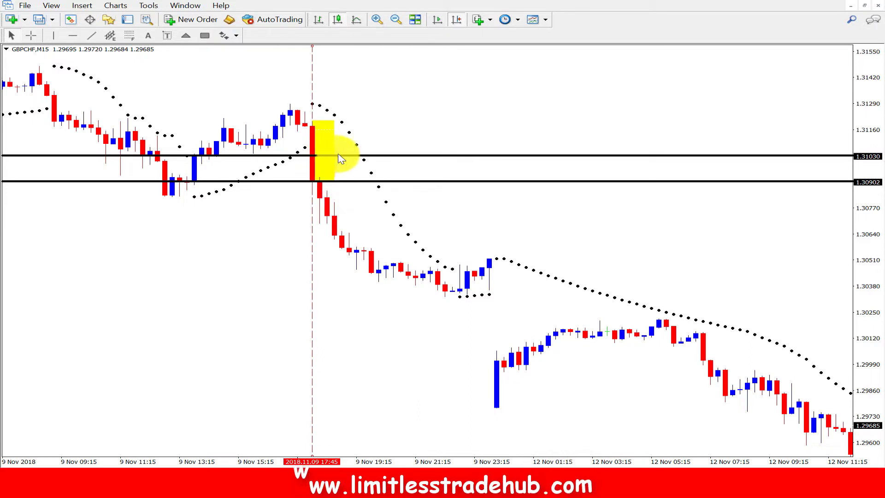
Step: Raise the upper line to 1.31220, measure the move up from 1.30902, and pan to 12 Nov
drag(417, 157, 421, 118)
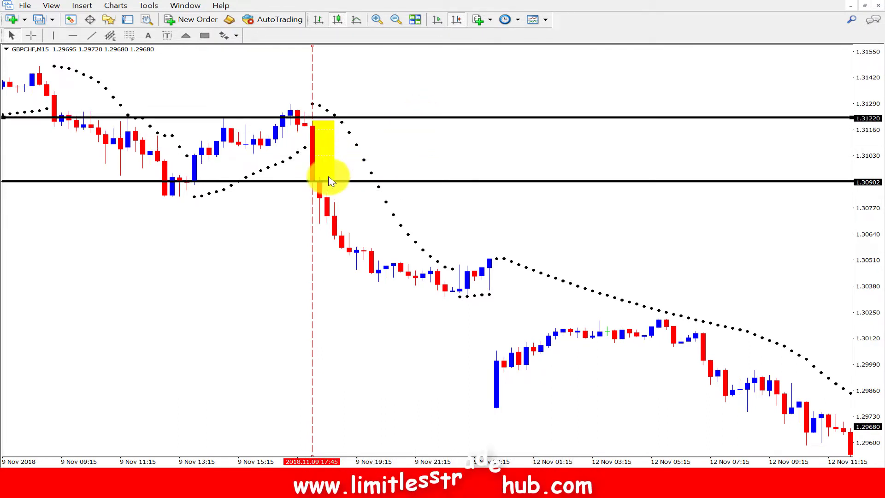
click(31, 35)
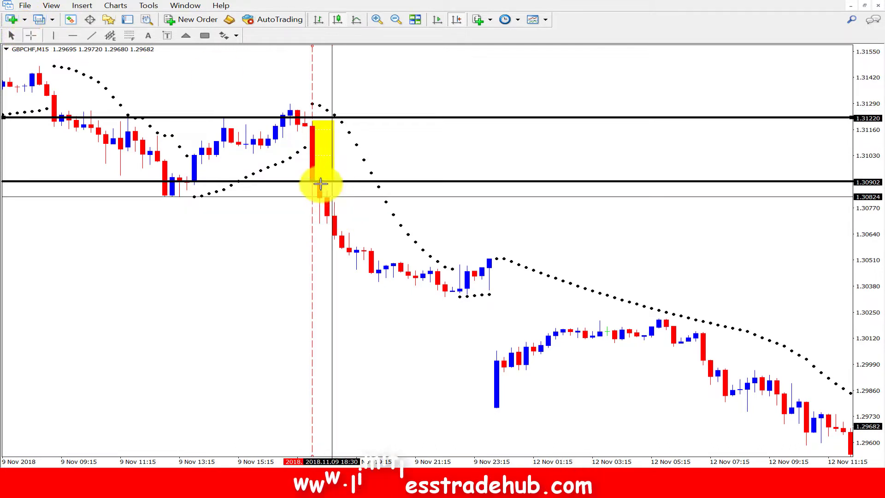
drag(315, 180, 494, 399)
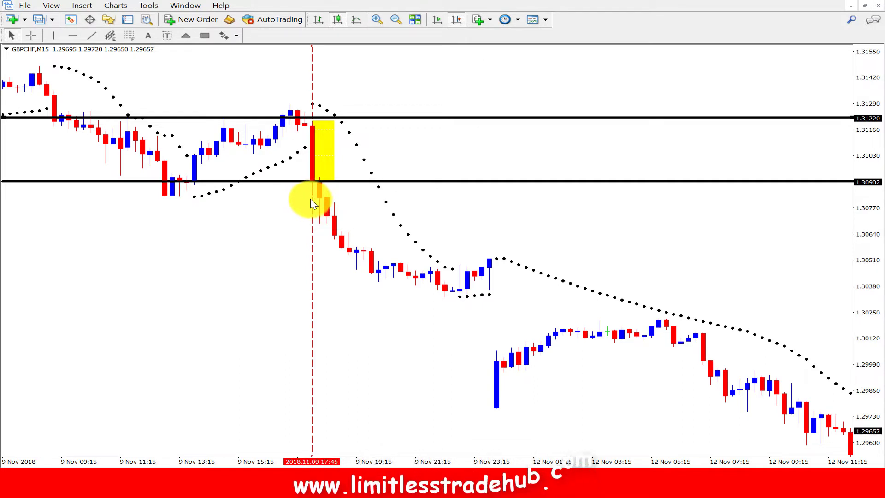
drag(570, 256, 419, 247)
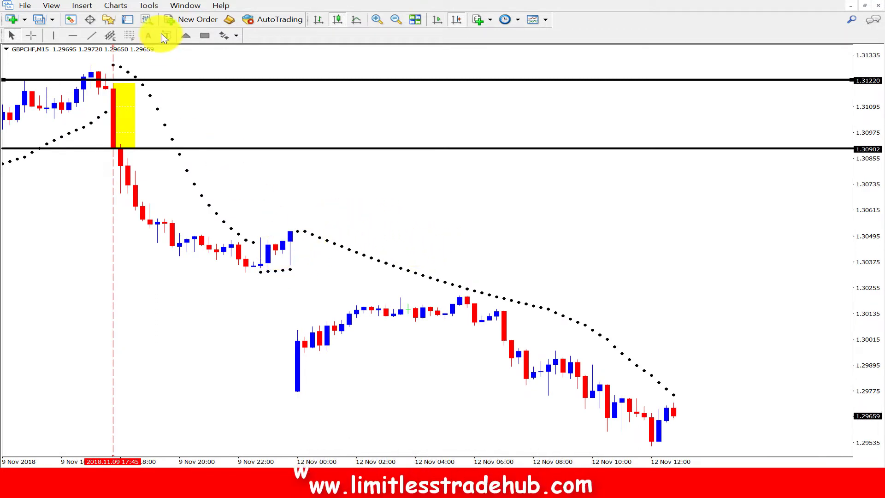
Step: Box the setup near 9 Nov 22:00 in yellow and draw a trendline up from the 12 Nov 00:00 low
click(205, 35)
drag(260, 237, 297, 277)
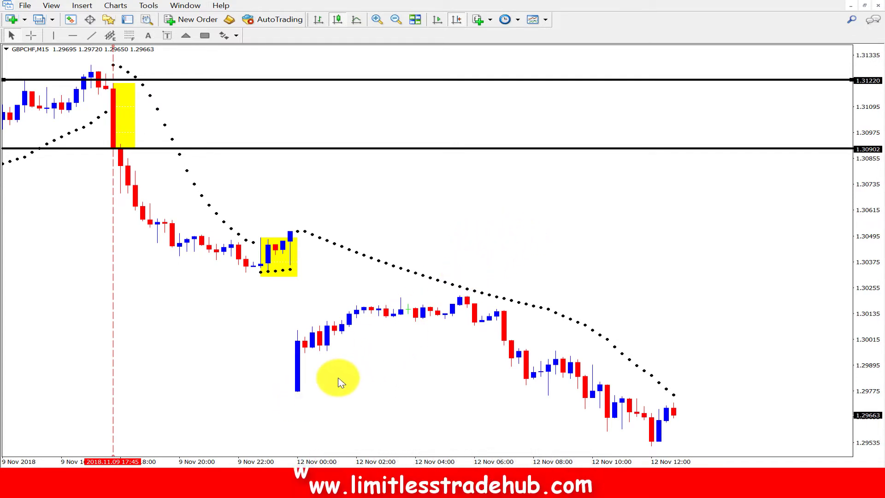
click(91, 35)
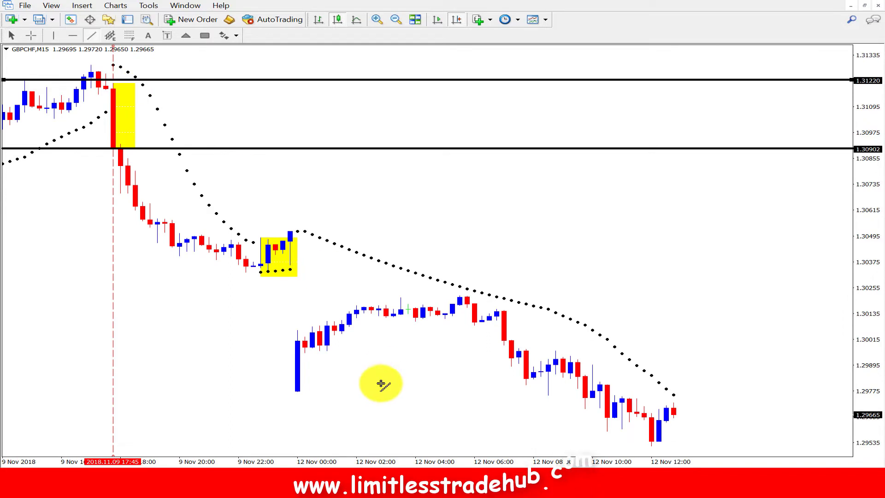
drag(297, 390, 453, 304)
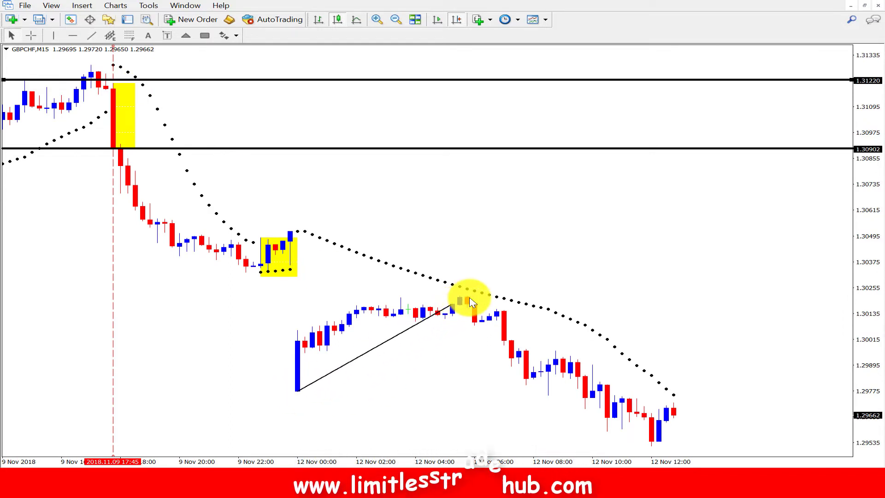
Step: Box the 12 Nov 04:00–05:00 candles in yellow and mark 12 Nov 06:00 with a vertical line
click(204, 36)
drag(452, 262, 482, 321)
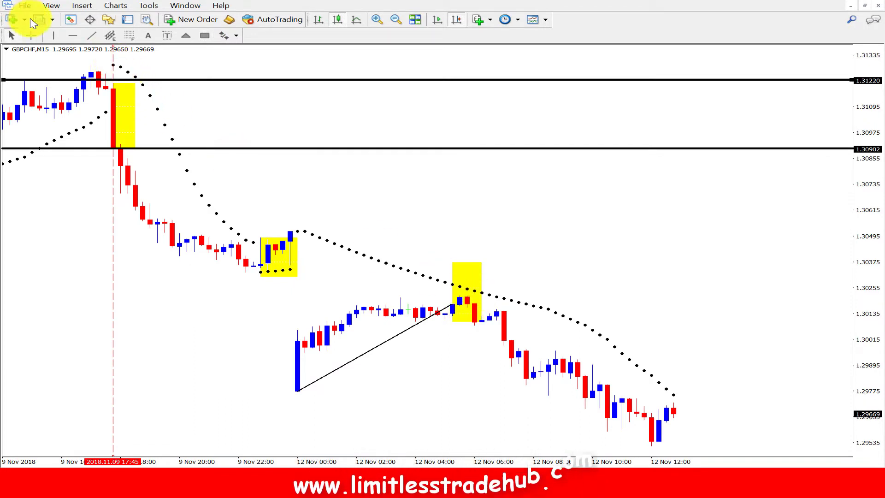
click(53, 36)
click(474, 265)
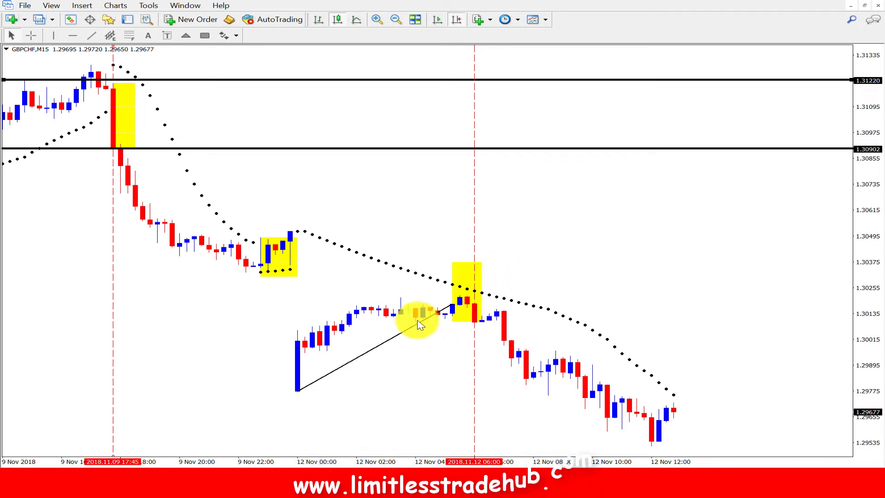
Step: Scroll the chart back in time to the earlier 7–8 Nov bars
scroll(306, 340, up, 5)
scroll(406, 288, up, 1)
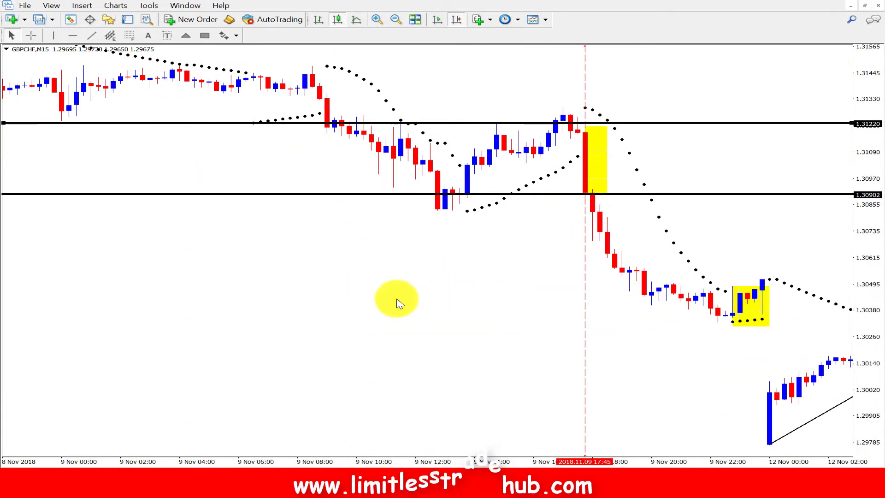
scroll(415, 299, up, 2)
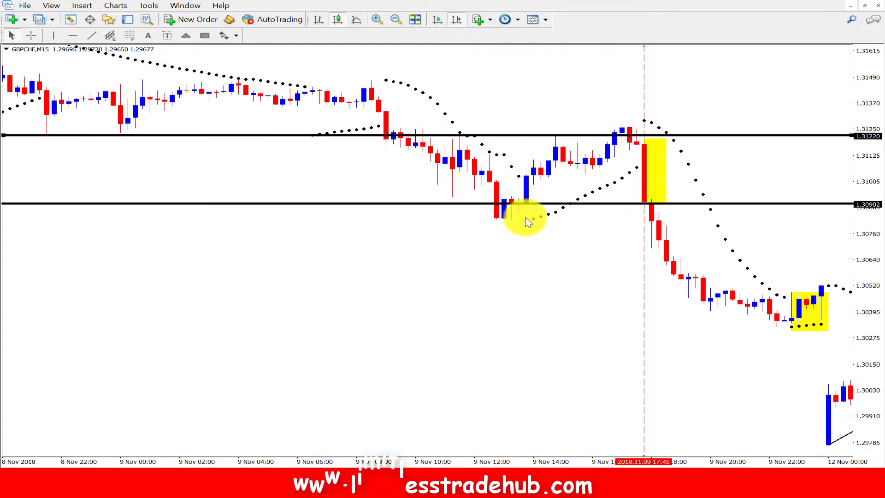
mouse_move(531, 226)
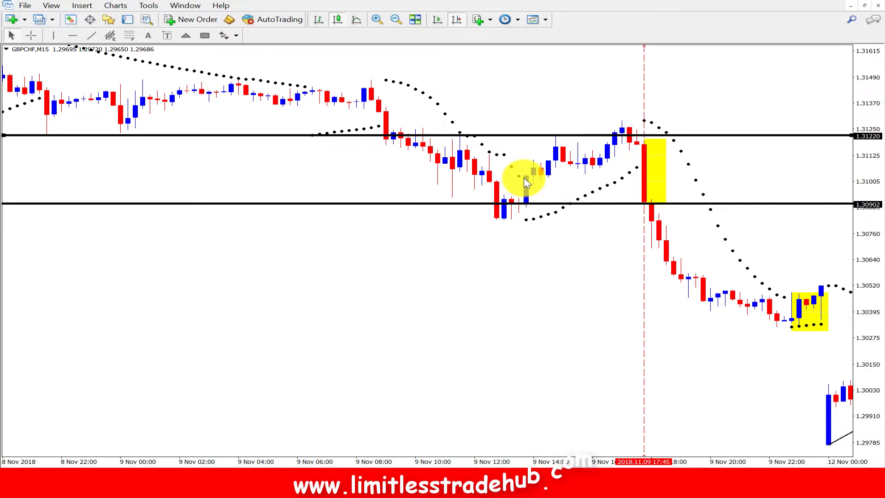
scroll(510, 245, up, 6)
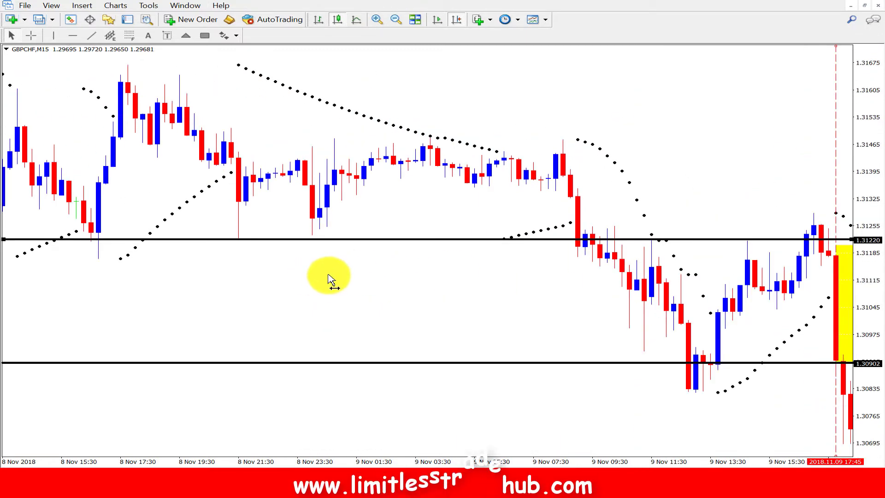
scroll(317, 280, up, 1)
scroll(312, 201, up, 1)
scroll(312, 202, up, 15)
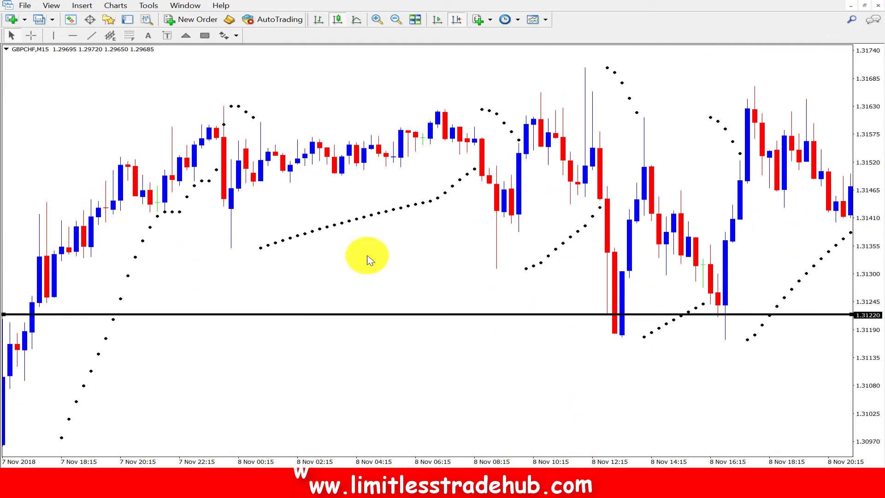
scroll(297, 288, up, 4)
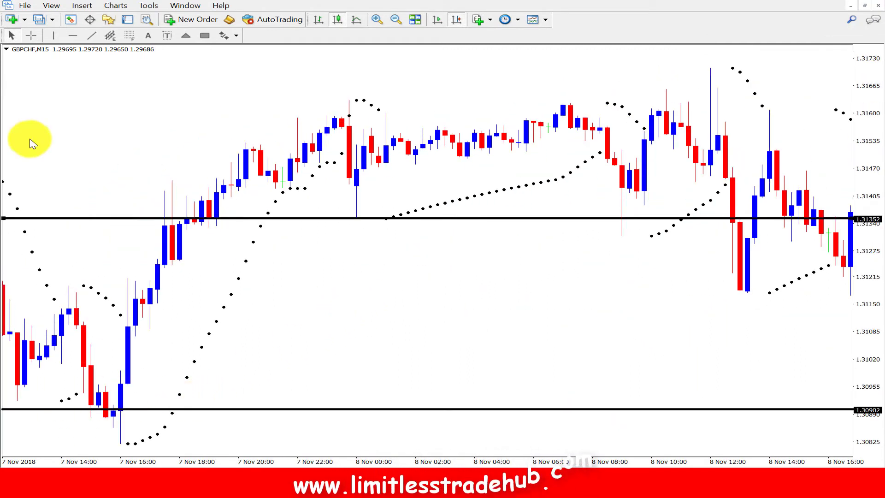
Step: Mark the 7 Nov 16:15 setup with a vertical line and a yellow box
click(52, 36)
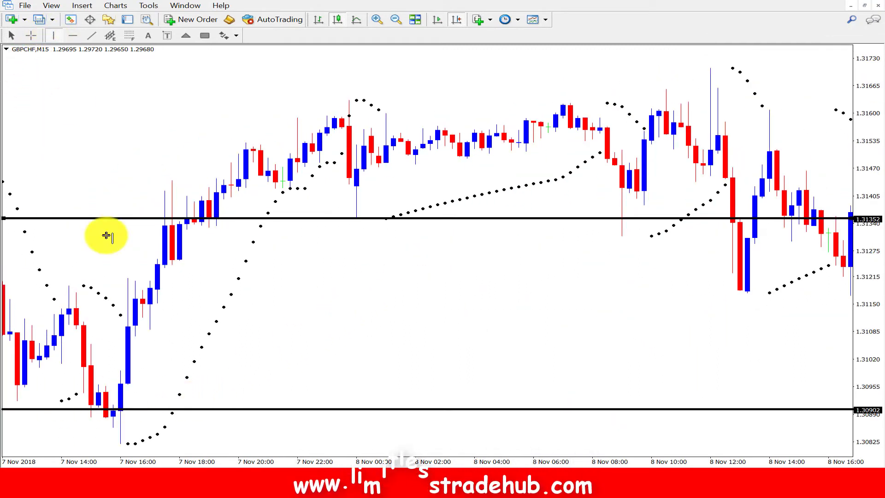
click(128, 361)
click(205, 36)
mouse_move(112, 322)
mouse_down()
mouse_move(174, 401)
mouse_move(174, 442)
mouse_up()
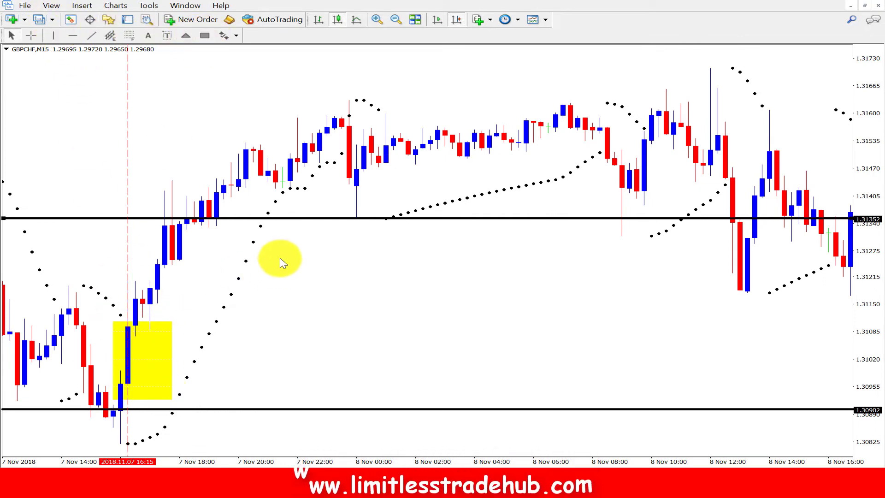
Step: Scroll and pan the chart forward to the 9–12 Nov bars
scroll(453, 288, down, 5)
scroll(290, 223, down, 5)
scroll(411, 134, down, 3)
scroll(581, 150, down, 5)
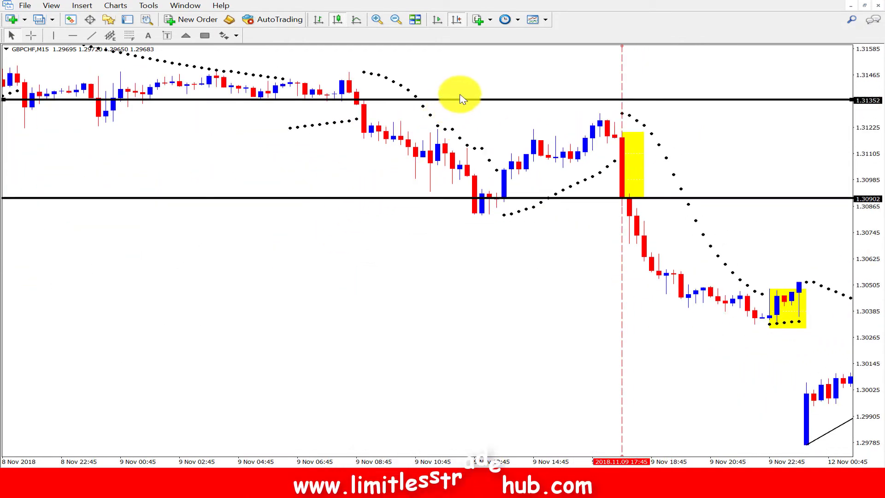
scroll(391, 161, down, 4)
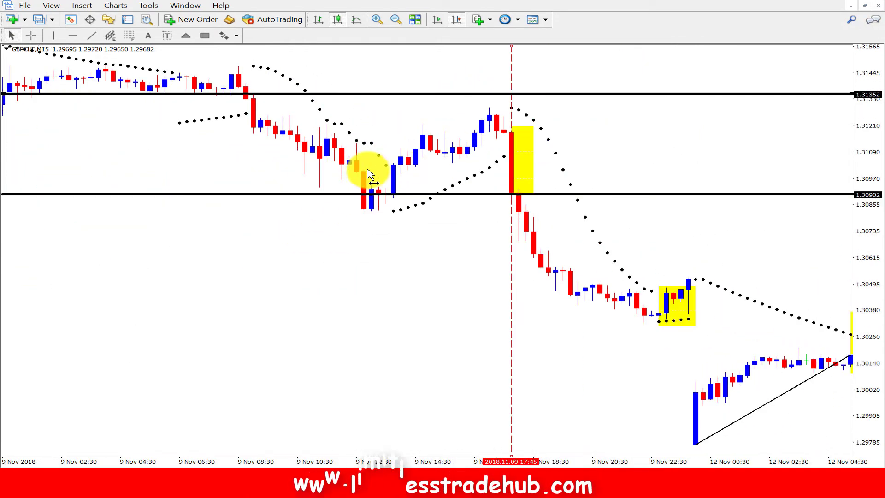
scroll(332, 265, down, 3)
drag(322, 265, 273, 267)
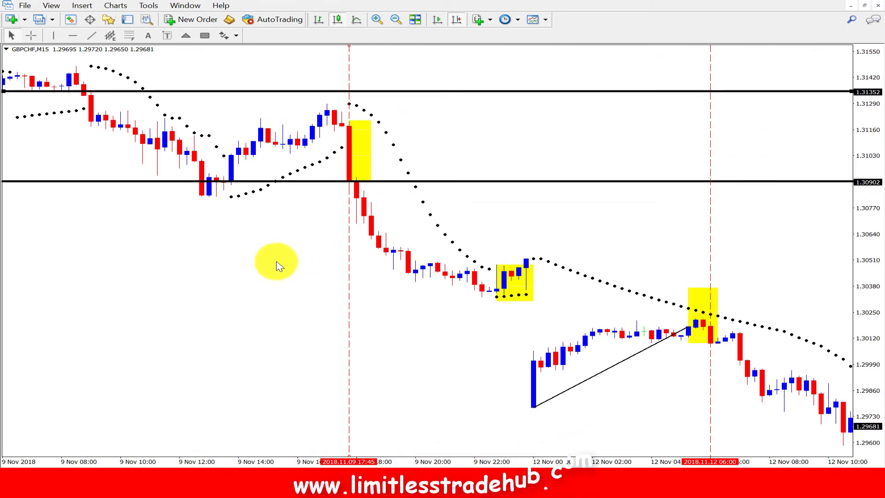